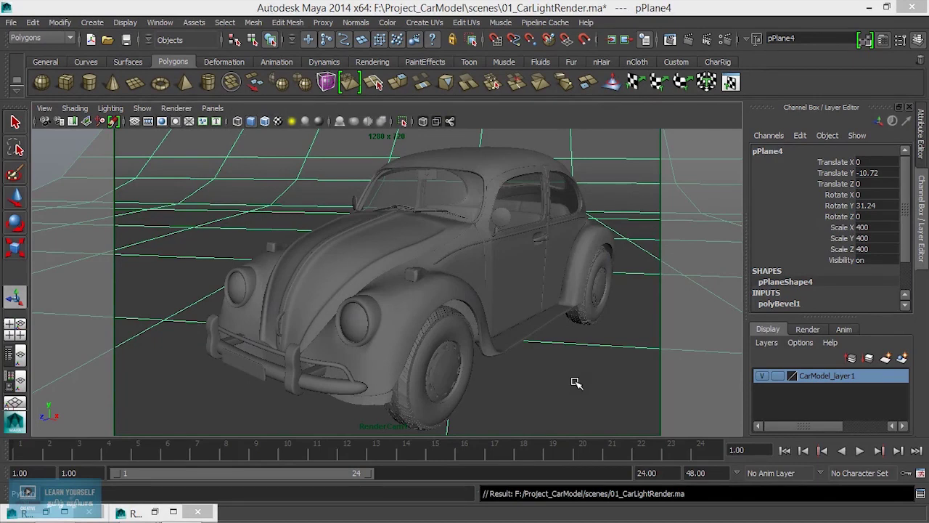
- Check the Indirect Lighting settings in Render Settings, then set the window aside
left_click(729, 42)
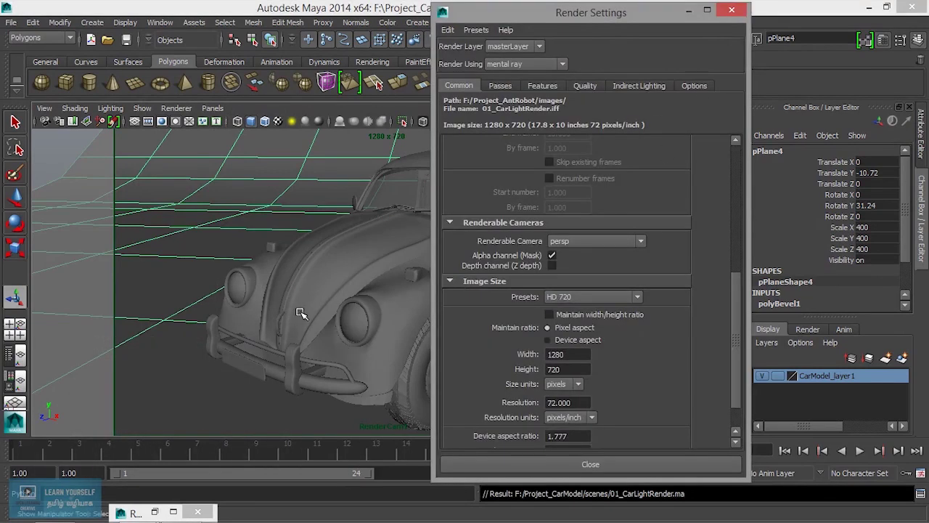
scroll(544, 396, "down", 2)
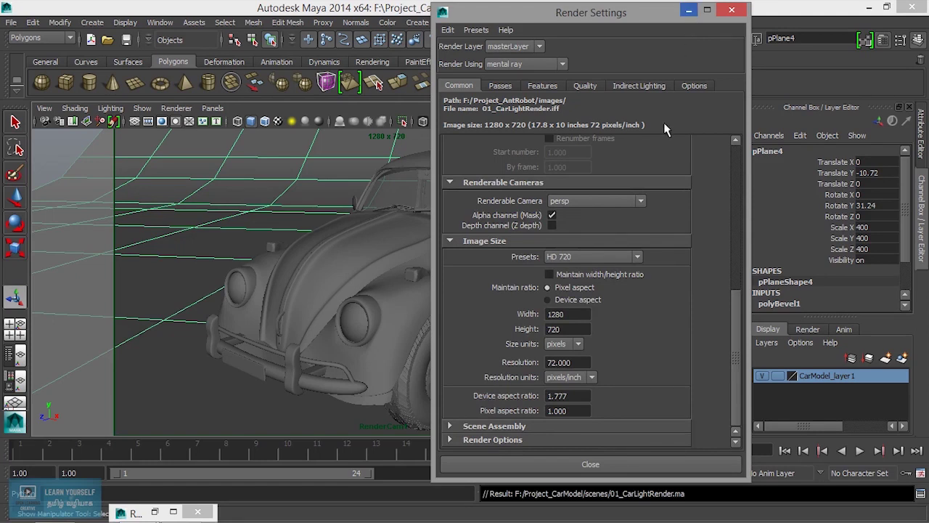
left_click(653, 88)
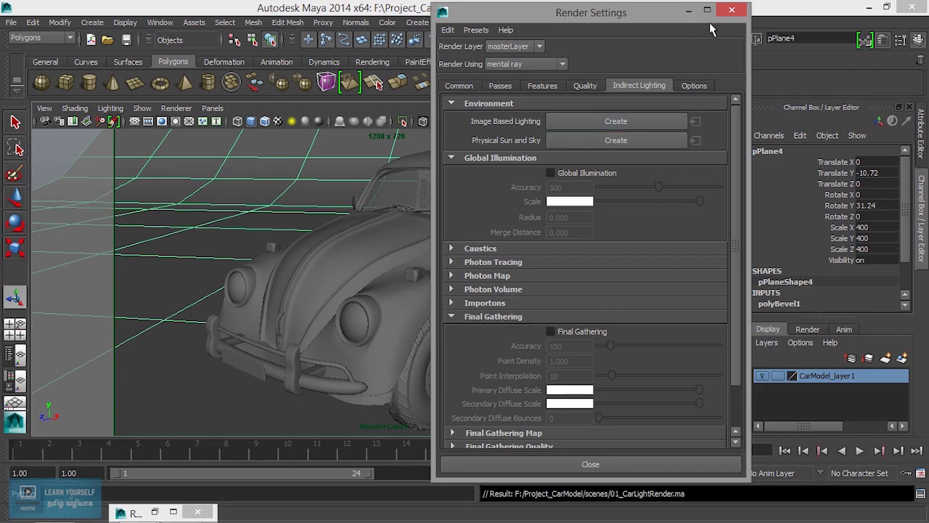
left_click(688, 10)
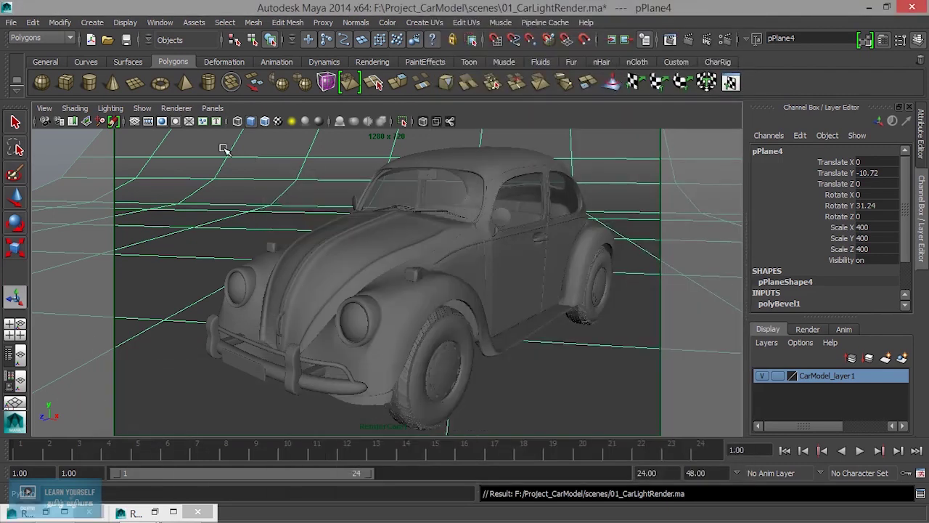
- Select RenderCam1 and show its full camera attributes in the Attribute Editor
left_click(45, 121)
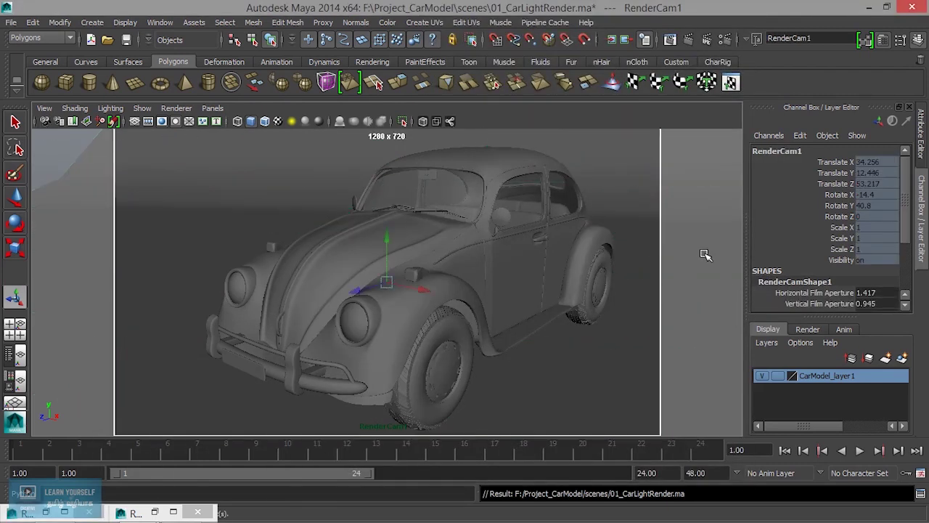
key("ctrl+a")
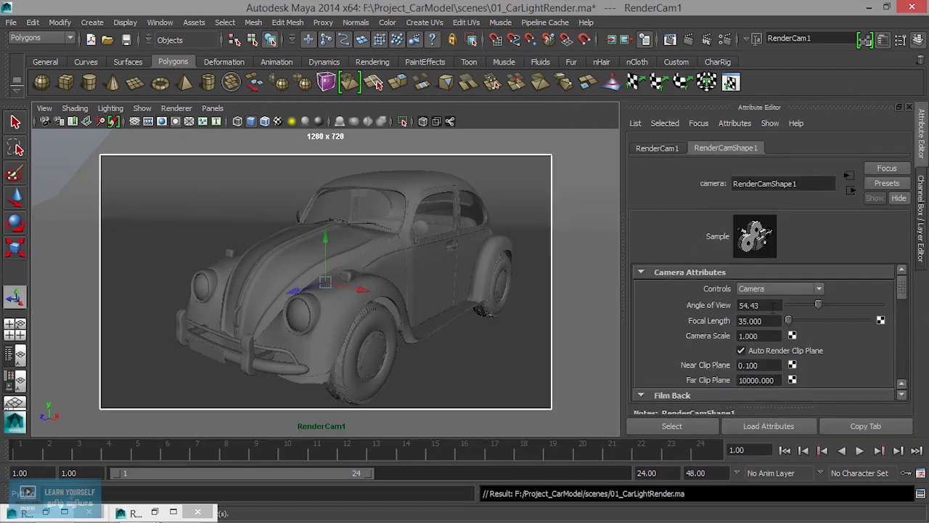
scroll(791, 344, "down", 3)
scroll(791, 345, "down", 2)
scroll(791, 345, "down", 2)
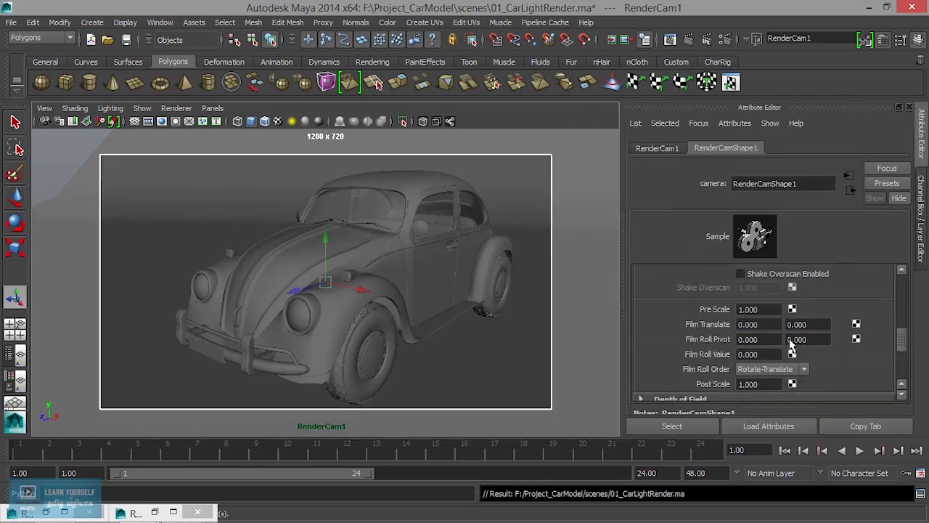
scroll(791, 345, "down", 2)
scroll(791, 345, "down", 1)
scroll(791, 345, "up", 2)
scroll(791, 345, "down", 1)
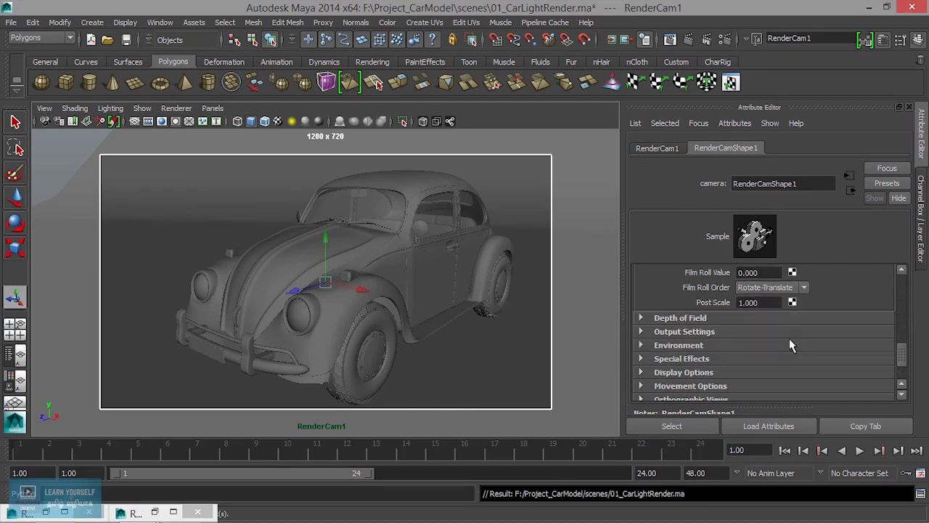
- Nudge RenderCam1's Environment background colour slightly lighter, then back toward black
left_click(695, 345)
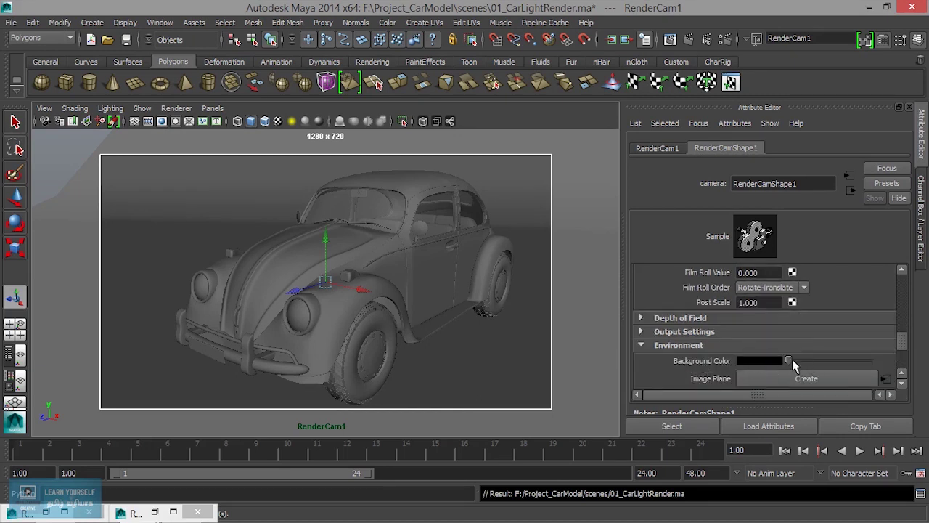
left_click_drag(789, 358, 795, 360)
mouse_move(795, 361)
left_mouse_down()
mouse_move(870, 364)
mouse_move(789, 368)
left_mouse_up()
left_click(725, 39)
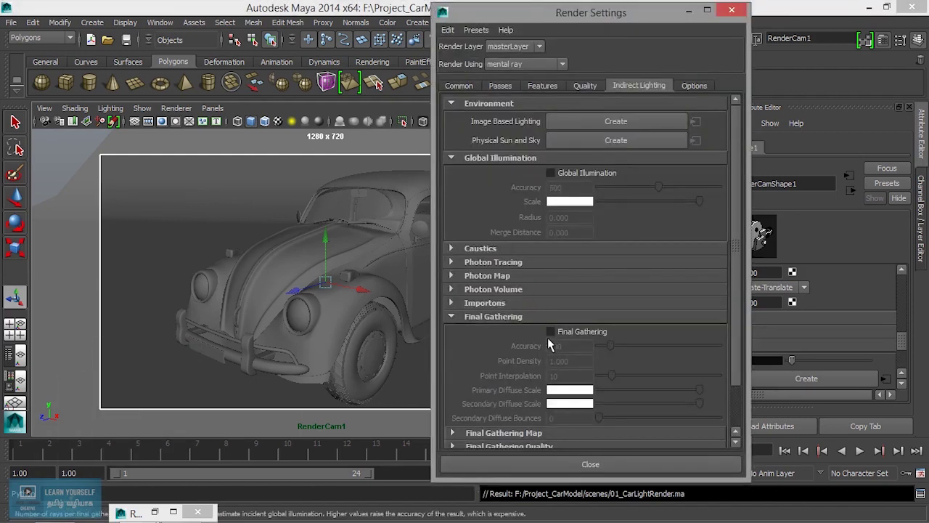
- Toggle Final Gathering and expand Render Options on the Common tab
left_click(550, 331)
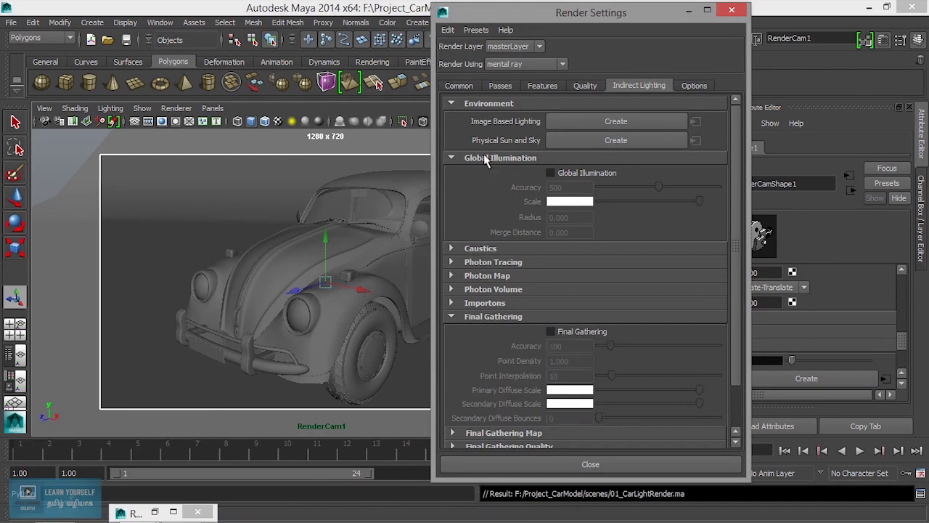
left_click(461, 86)
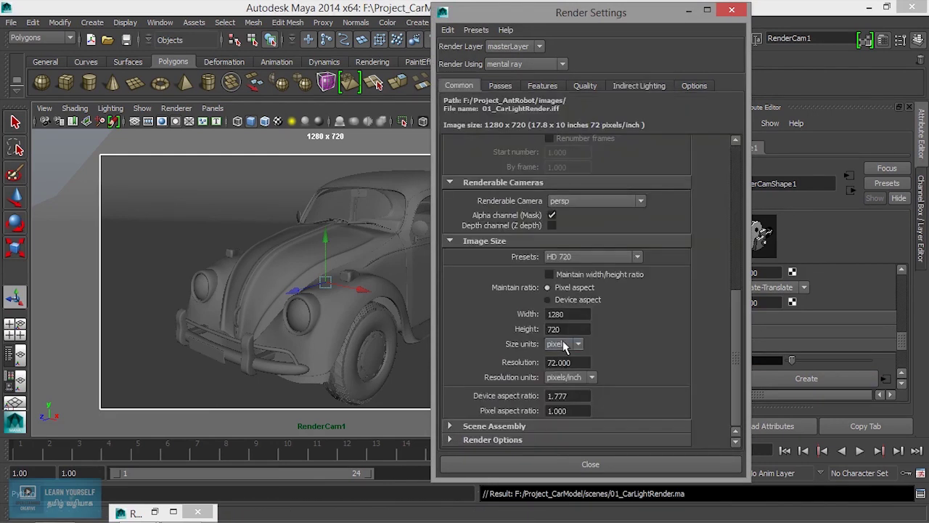
left_click(506, 440)
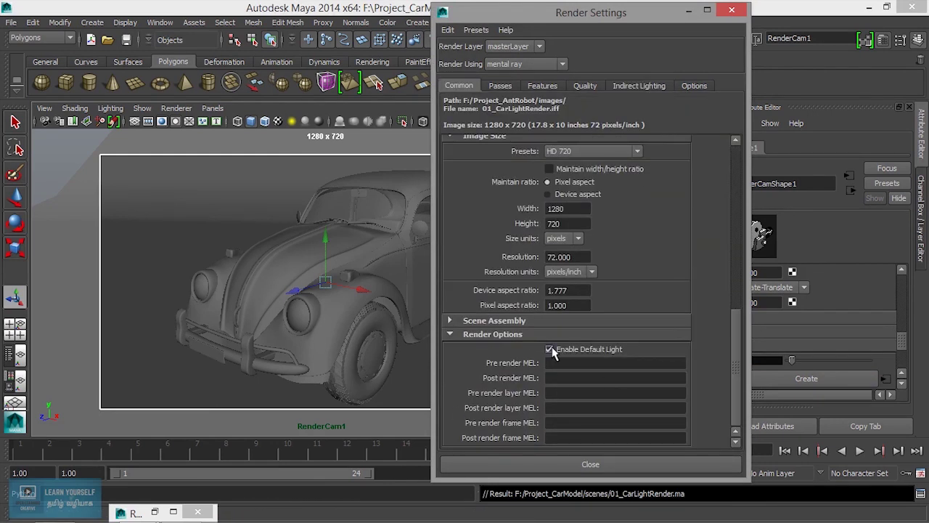
- Render the scene from RenderCam1 in the Render View
left_click(690, 11)
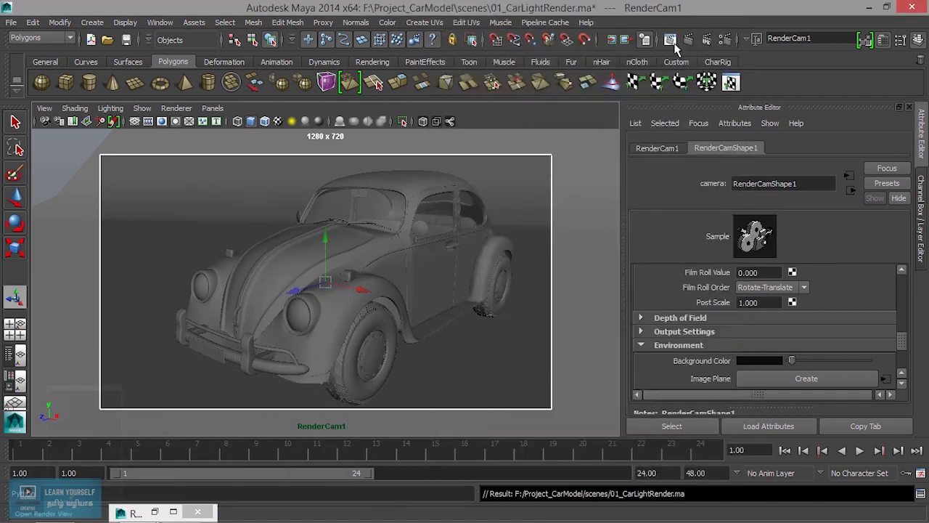
left_click(154, 511)
left_click(112, 60)
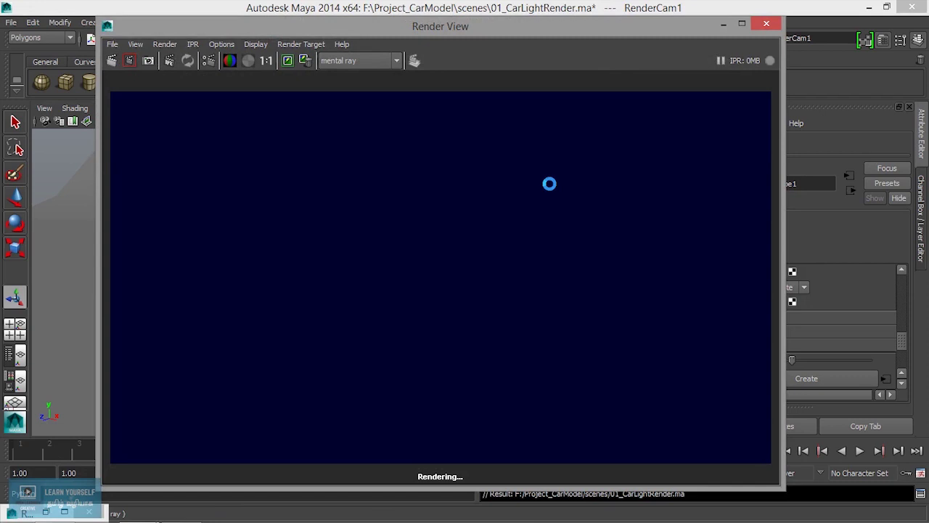
- Inspect the render's alpha channel, then return to Render Settings' Indirect Lighting
left_click(247, 61)
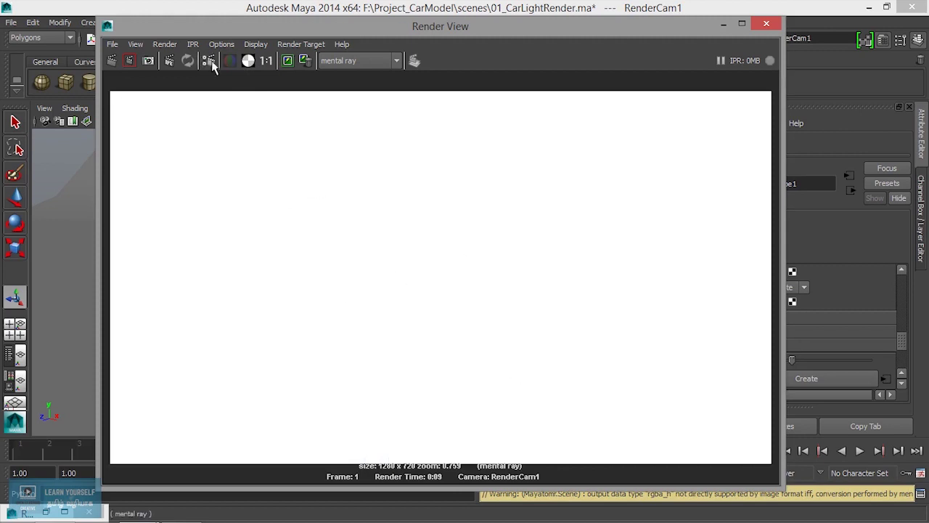
left_click(230, 62)
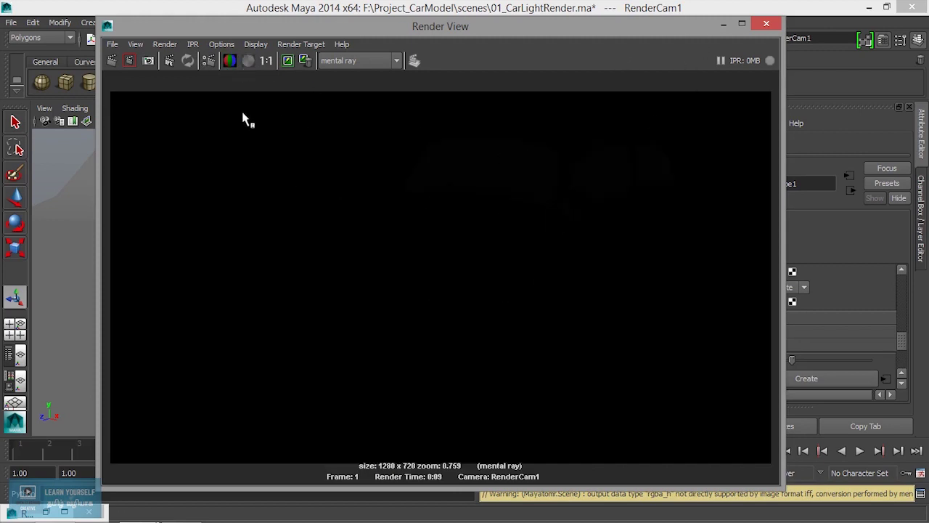
left_click(208, 60)
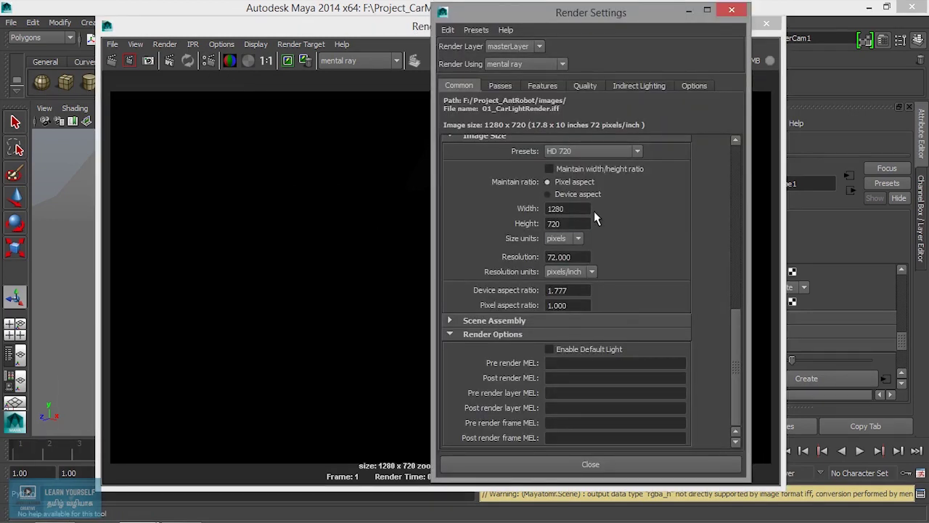
left_click(631, 88)
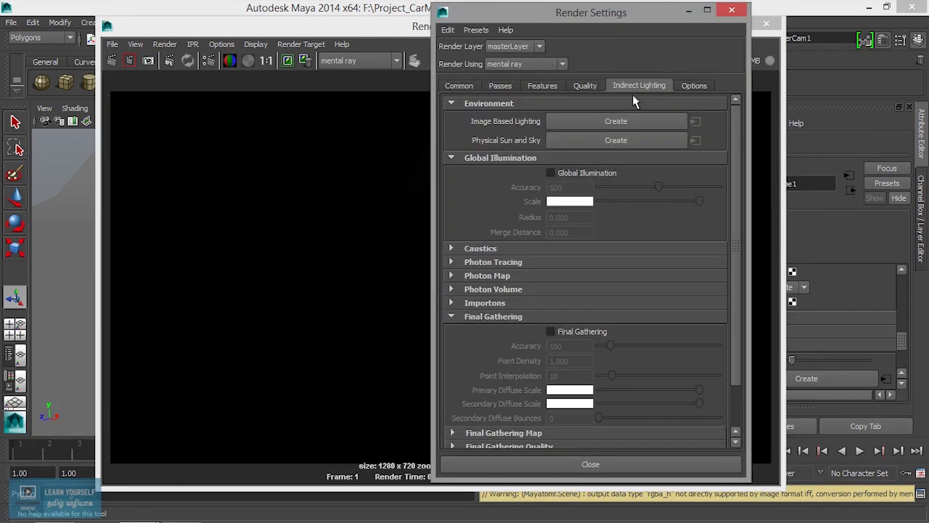
- Enable Final Gathering and re-render the car with mental ray
left_click(550, 331)
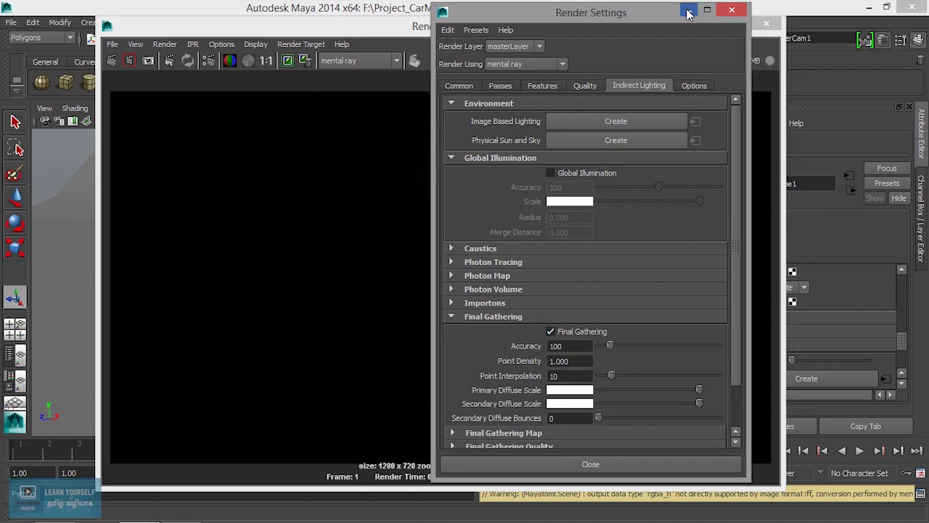
left_click(731, 10)
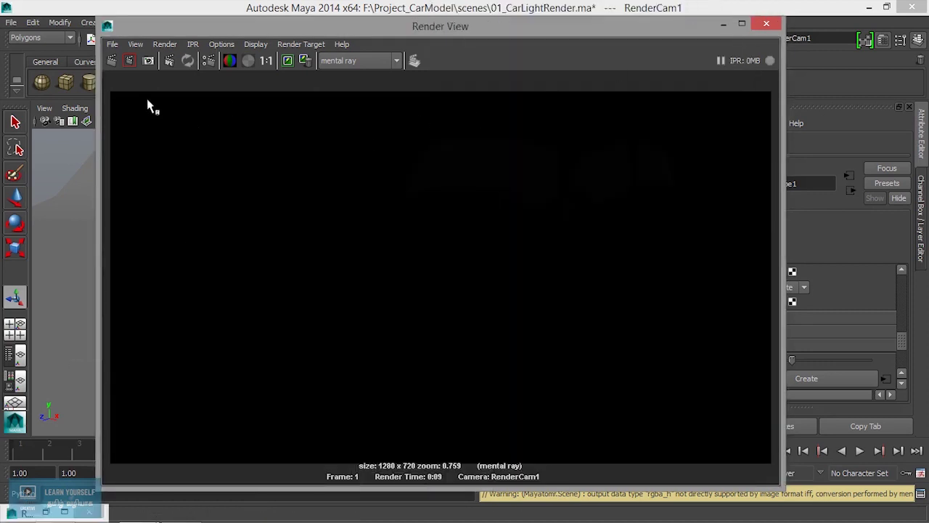
left_click(112, 61)
scroll(535, 357, "up", 1)
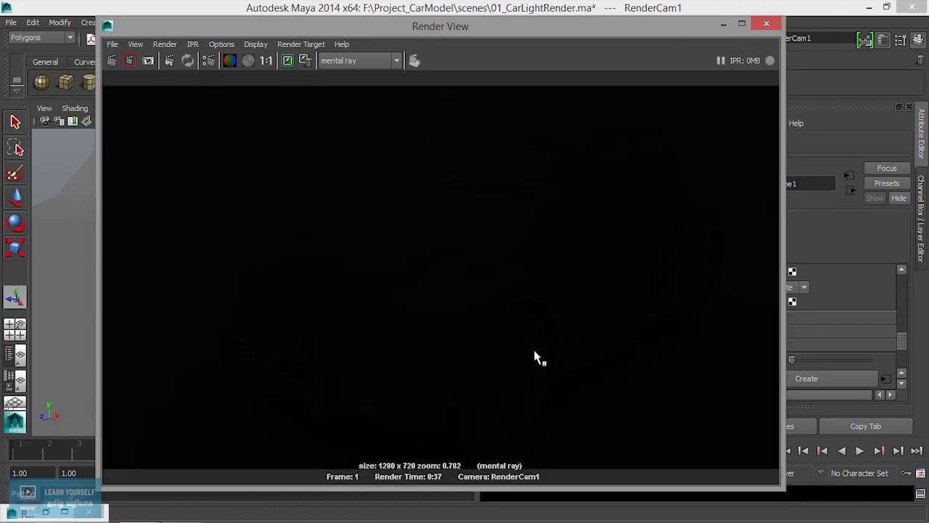
- Lighten the camera background to dark grey and render the car again
left_click(722, 24)
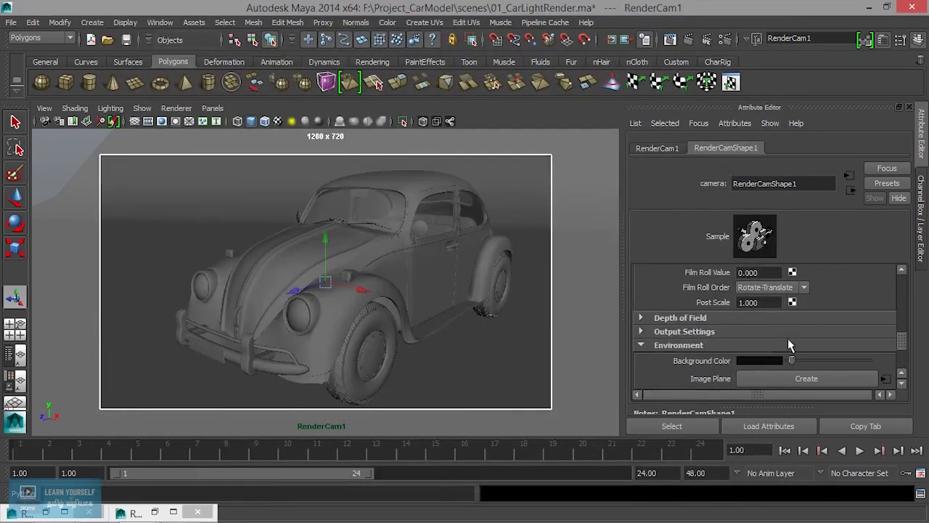
left_click_drag(796, 357, 809, 361)
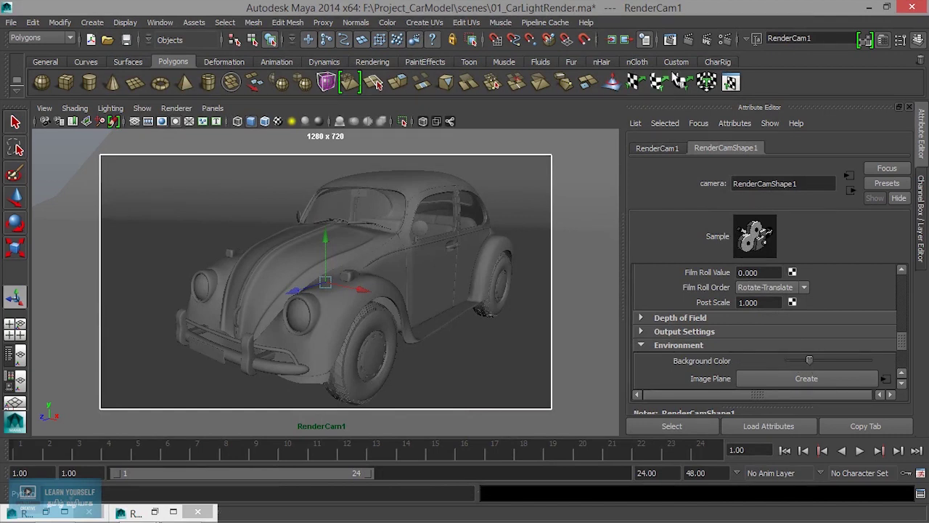
left_click(670, 40)
left_click(112, 60)
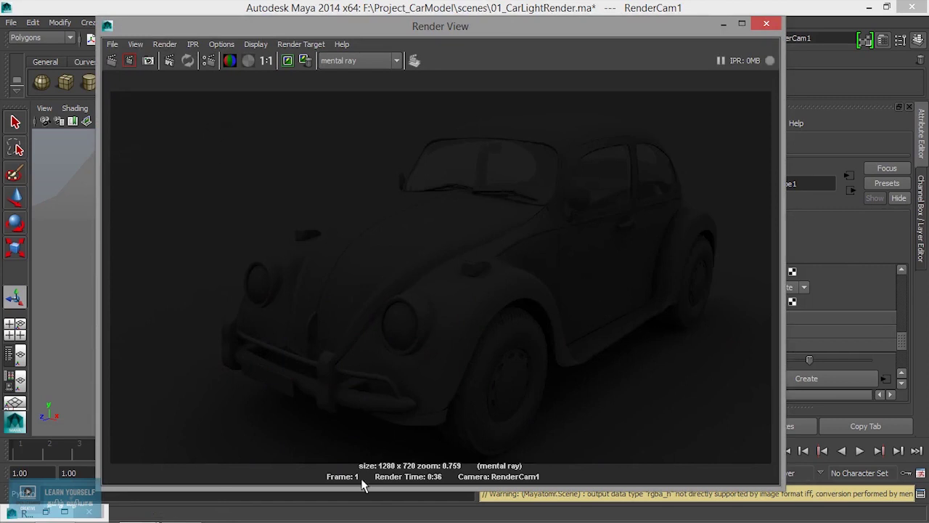
- Darken the camera background colour back to near black
left_click(723, 24)
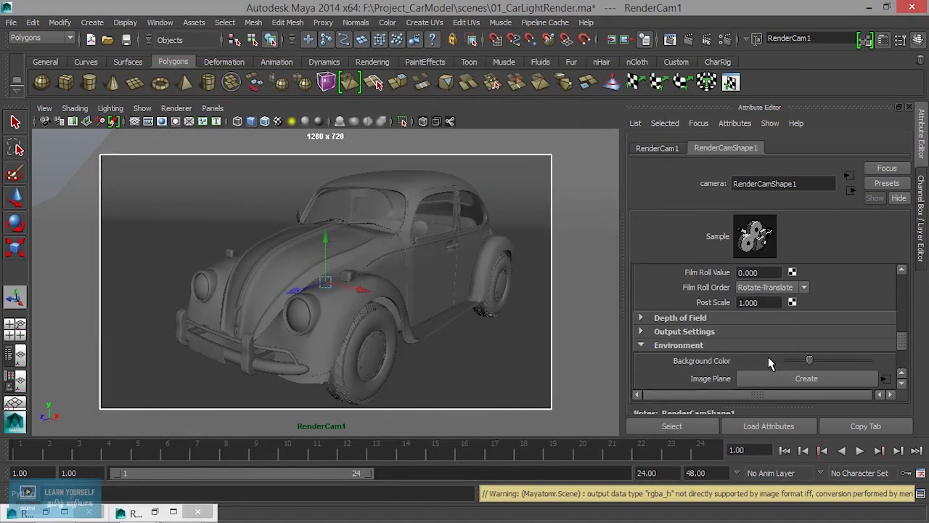
left_click_drag(810, 360, 801, 360)
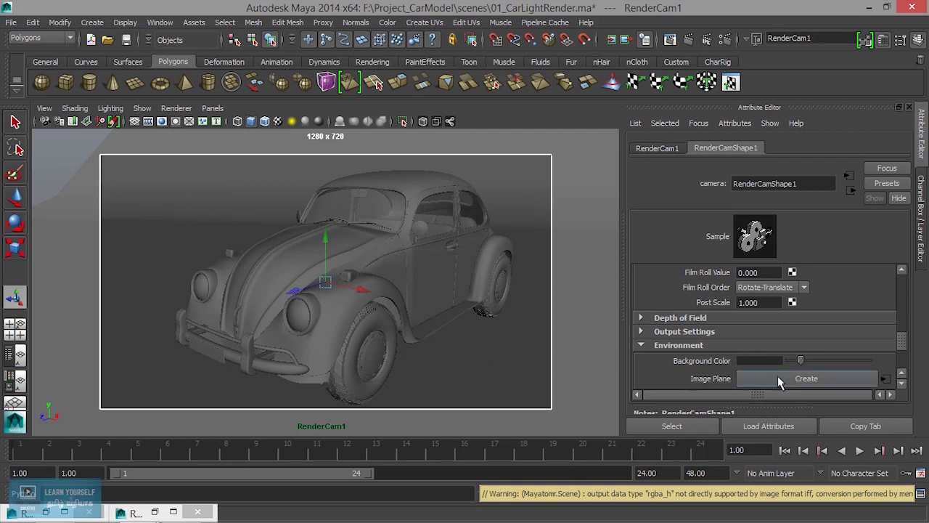
left_click_drag(799, 362, 792, 362)
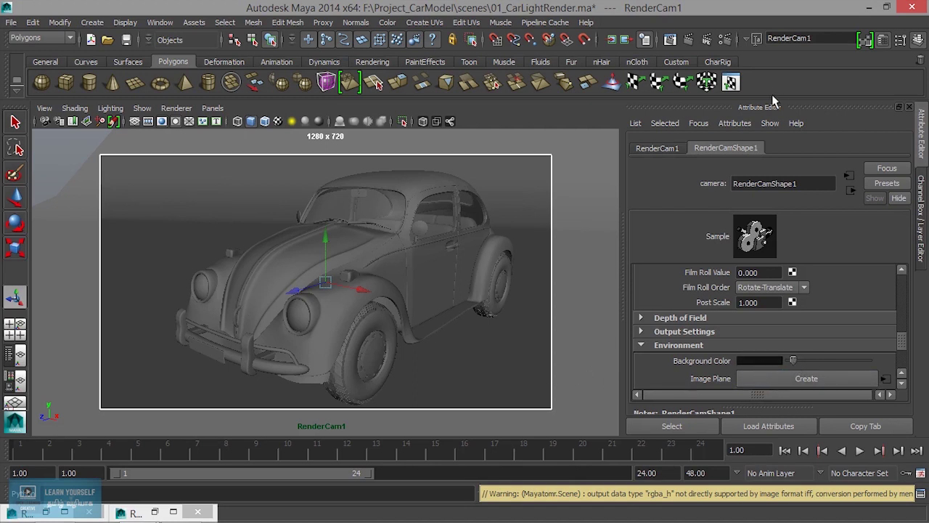
left_click(720, 42)
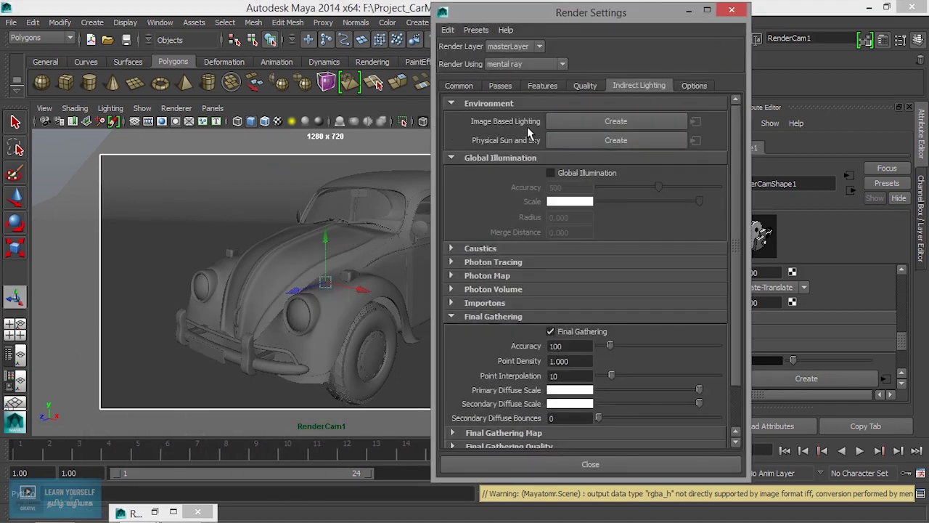
- Create the mentalrayIblShape1 image-based lighting node from Indirect Lighting
left_click(624, 120)
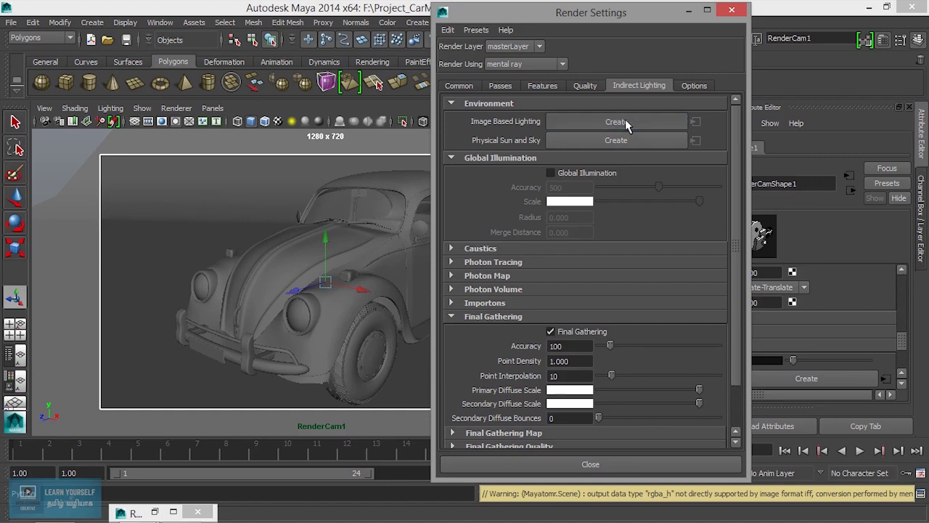
left_click_drag(642, 18, 472, 22)
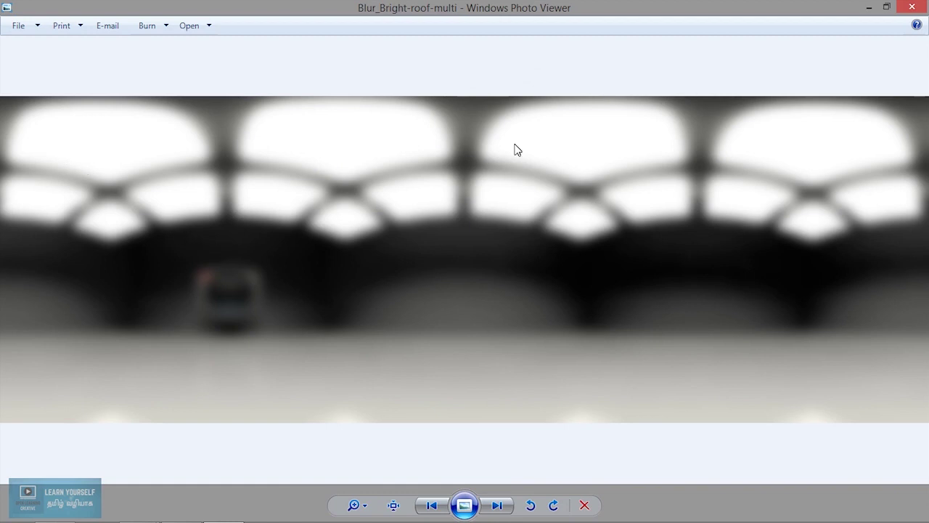
- Show the sharp Bright-roof-multi panorama in Windows Photo Viewer
left_click(496, 505)
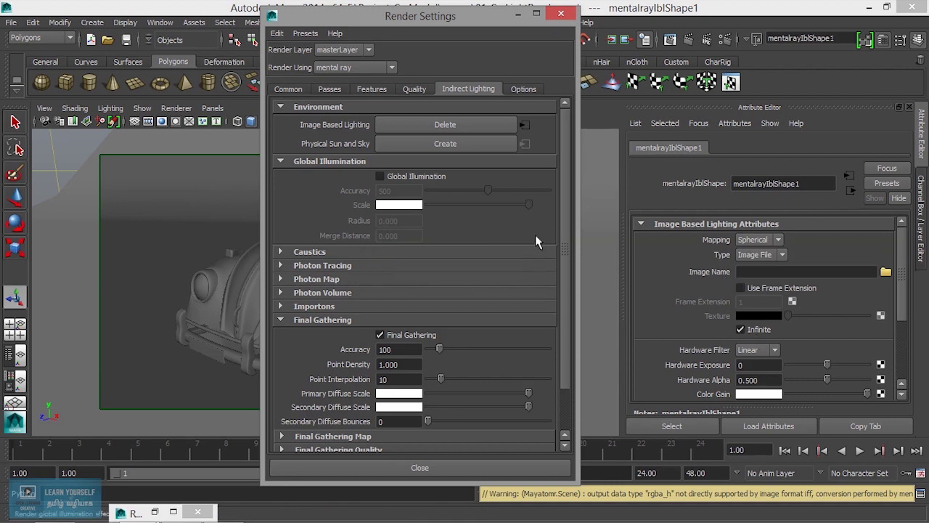
- Load Bright-roof-multi.jpg from F:\Project_CarModel\sourceimages as the IBL image
left_click(879, 271)
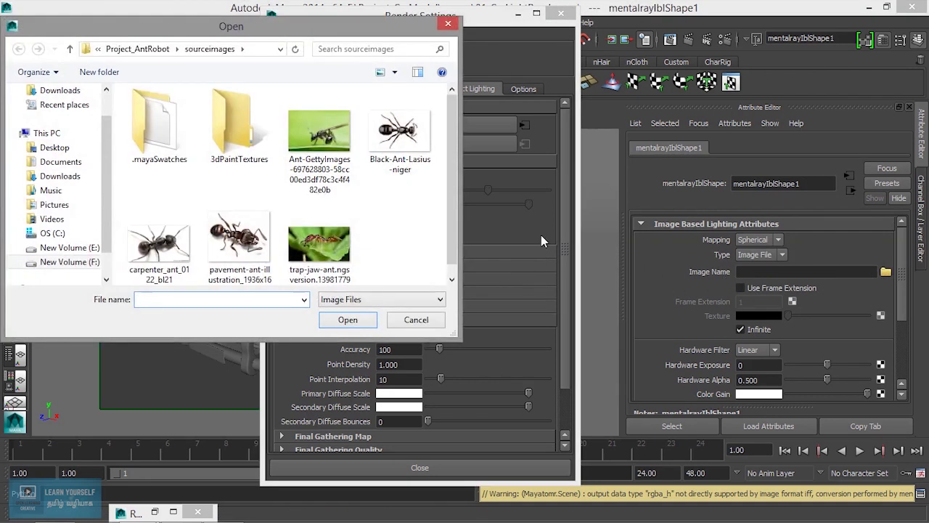
left_click(138, 48)
left_click(138, 49)
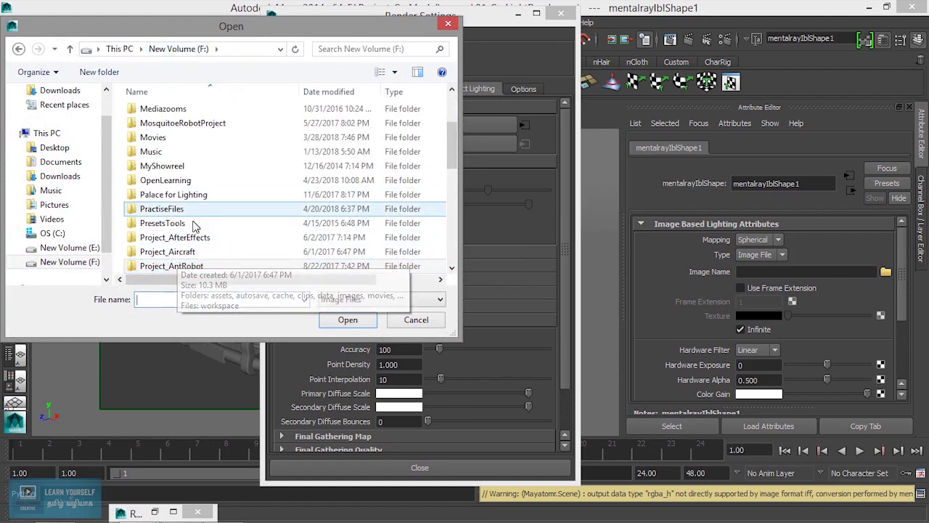
scroll(211, 261, "down", 4)
scroll(214, 265, "up", 1)
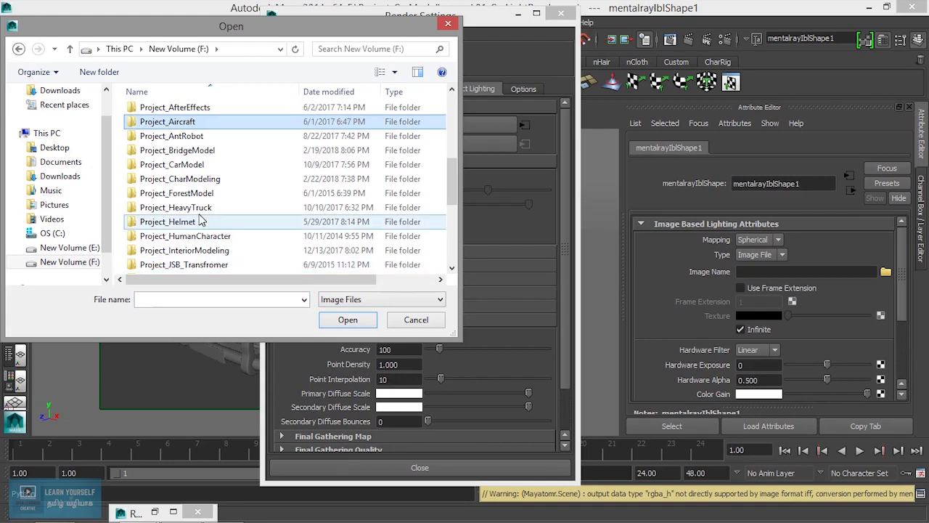
double_click(175, 165)
double_click(172, 269)
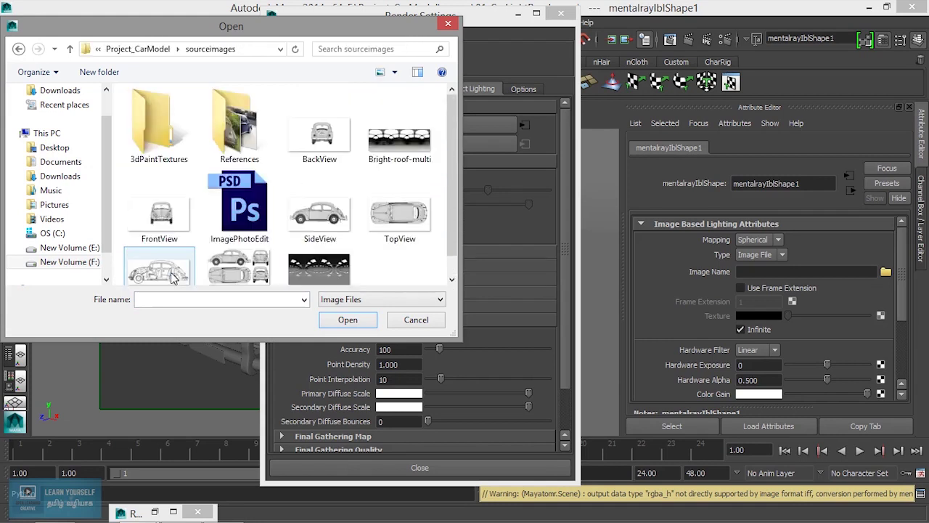
left_click(408, 154)
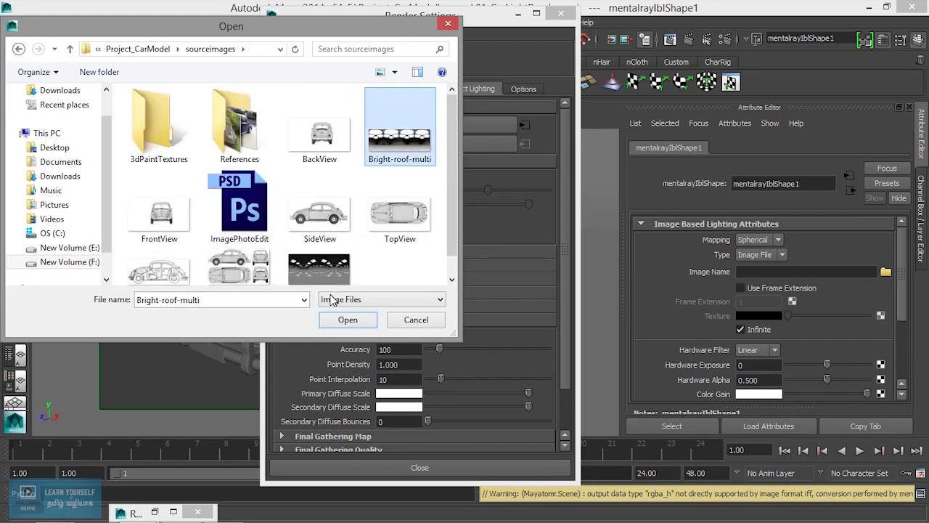
left_click(359, 323)
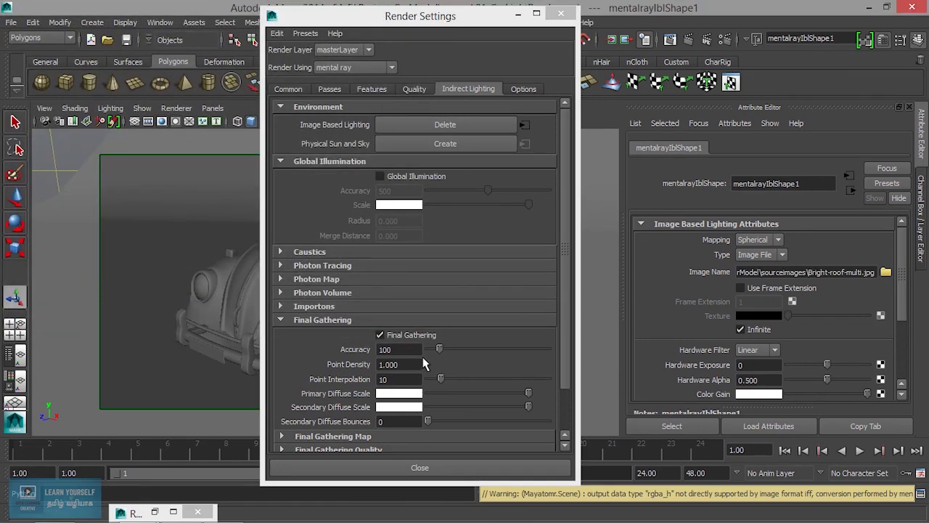
left_click(518, 15)
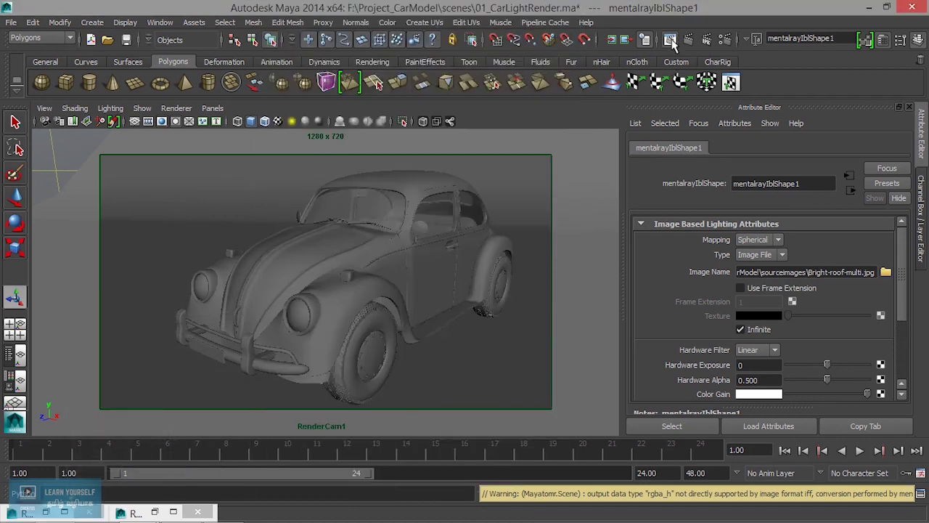
- Re-render the car in Render View with Bright-roof-multi image-based lighting
left_click(668, 39)
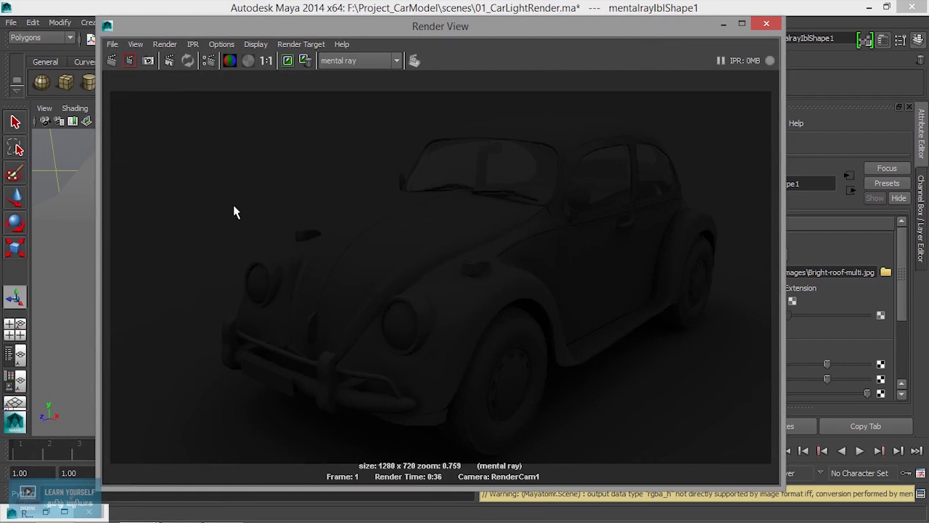
left_click(111, 60)
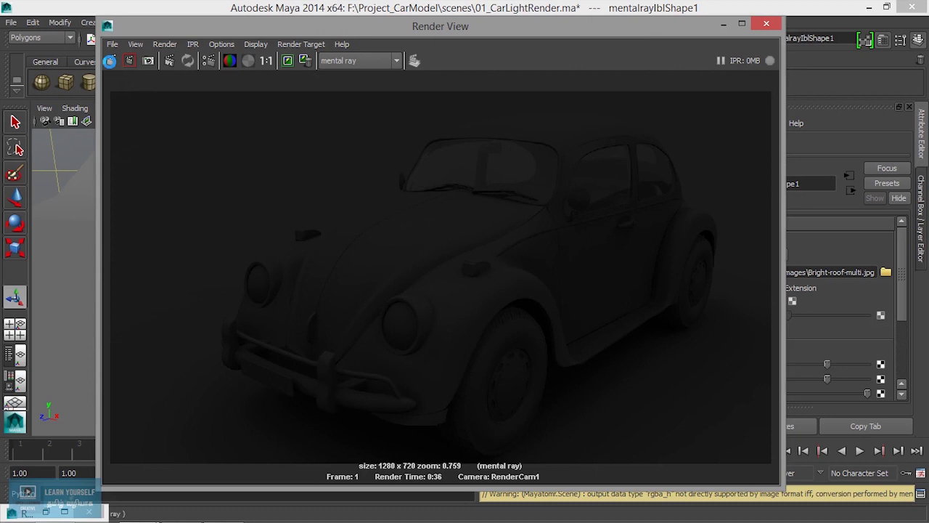